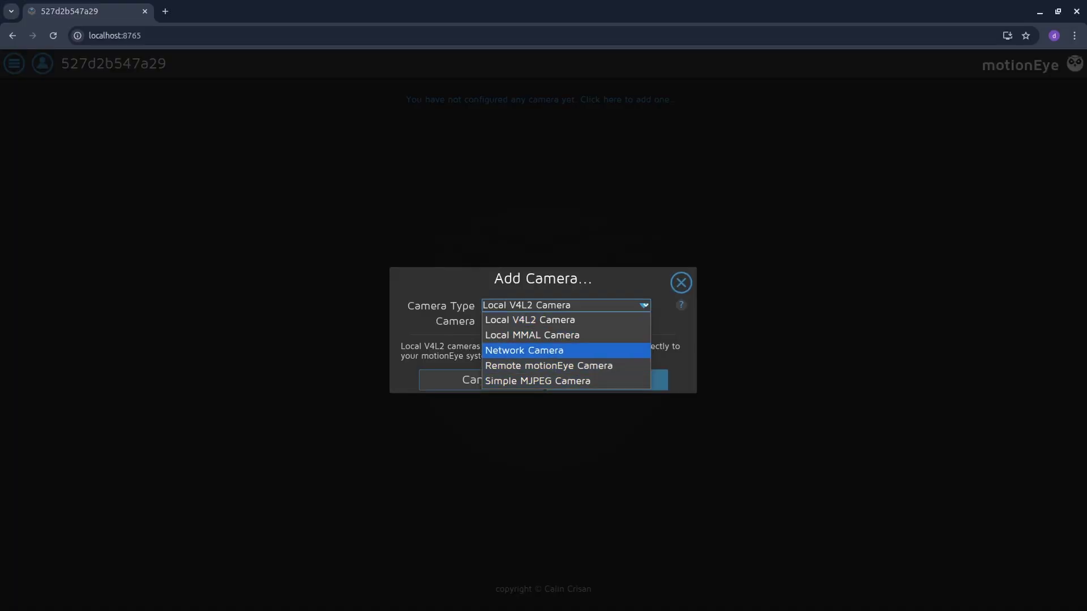
Choose Network Camera as the type of the camera being added
left_click(544, 350)
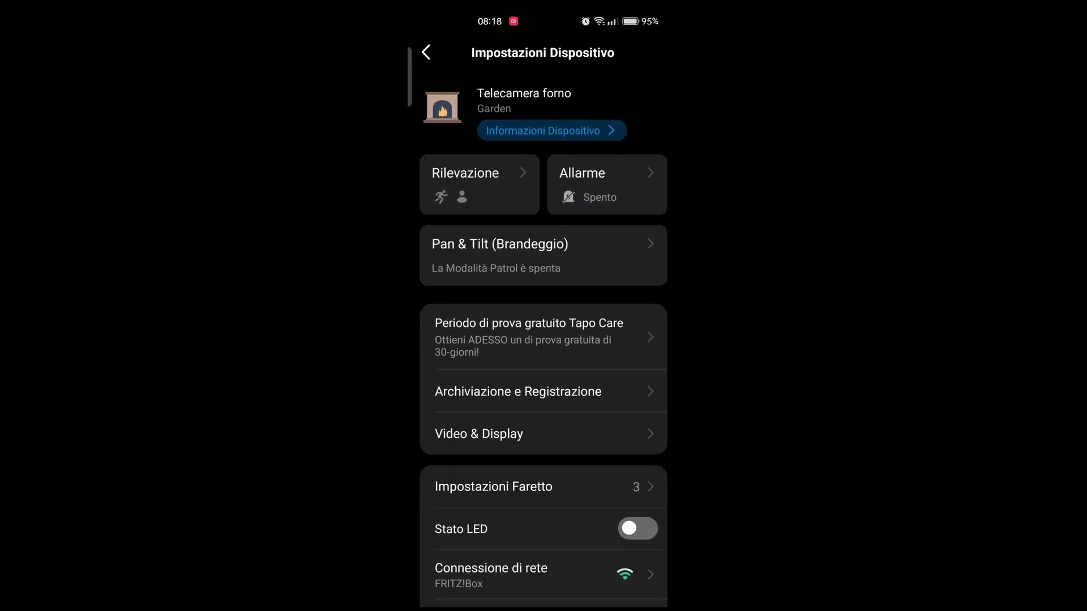
In the Tapo phone app, enable the static IP in the camera's advanced network settings
left_click_drag(560, 444, 560, 200)
left_click(558, 509)
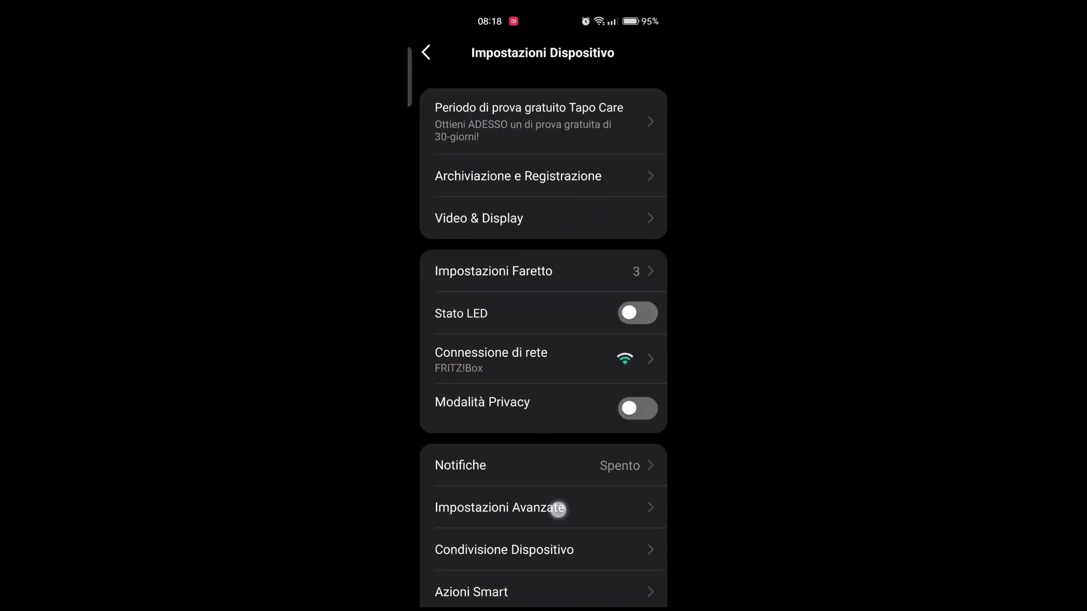
left_click(606, 147)
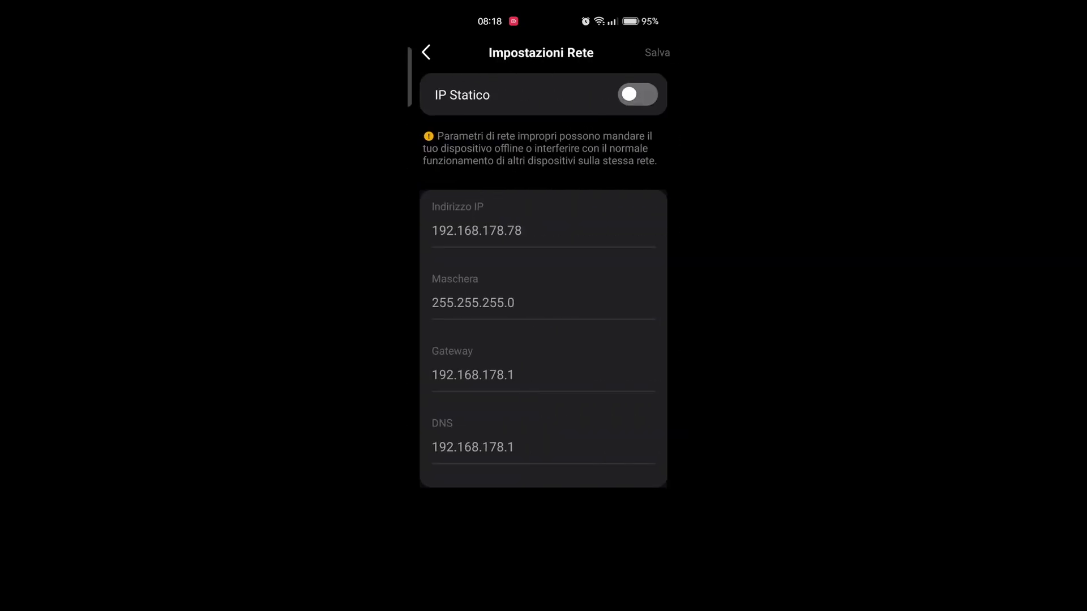
left_click(637, 94)
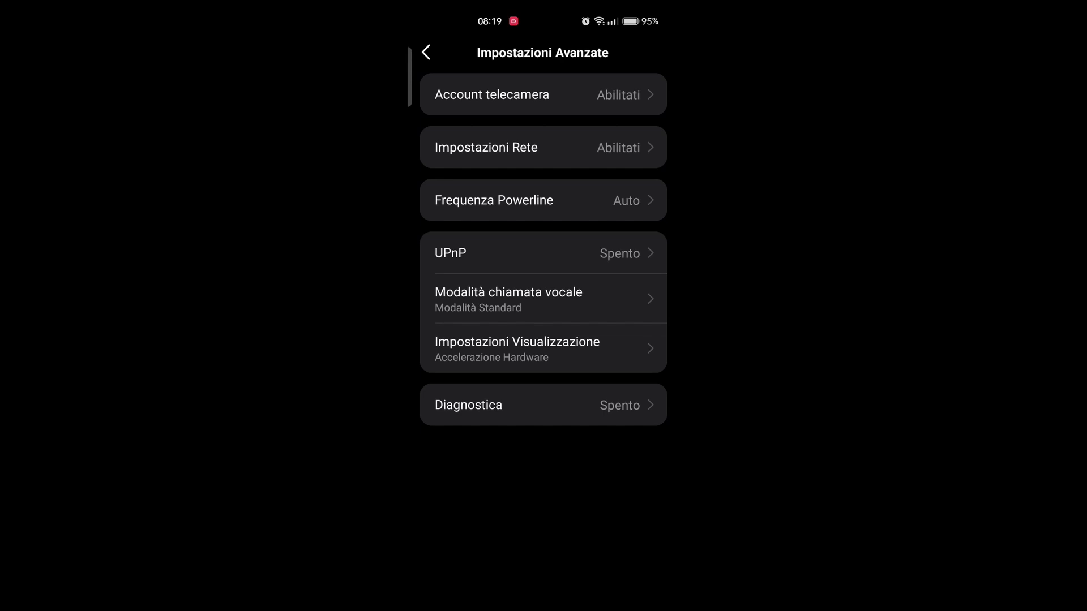
Open the account information of the camera account in the advanced settings
left_click(626, 91)
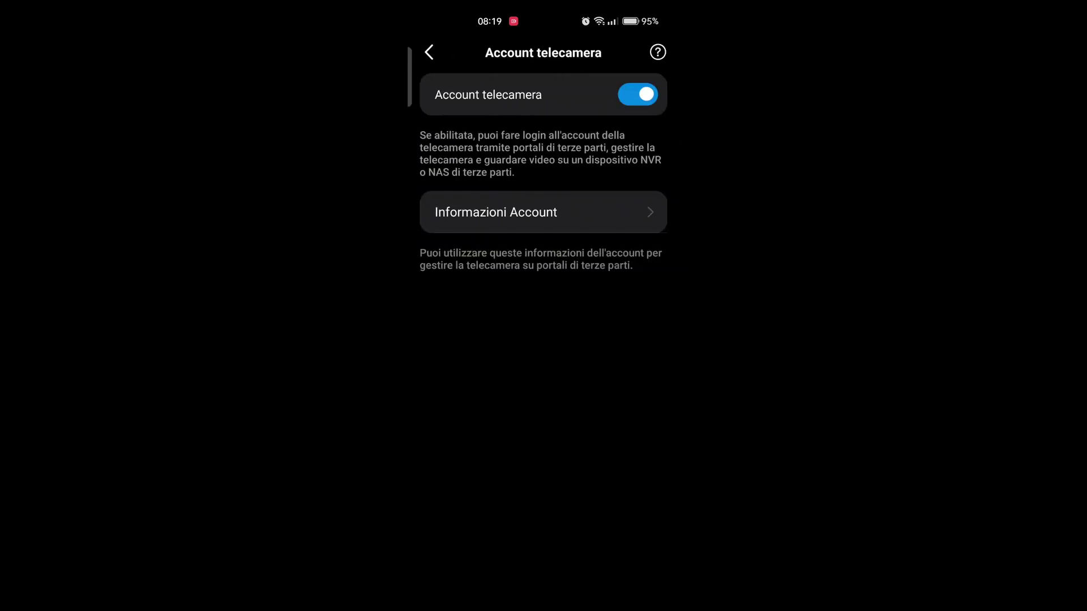
left_click(543, 211)
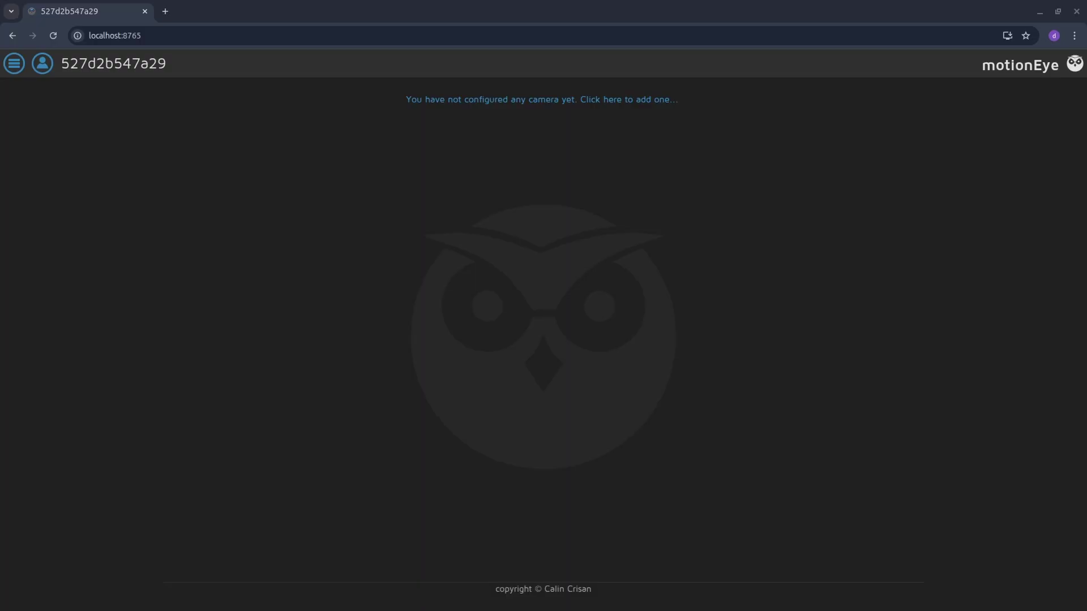
In motionEye, add a network camera with URL rtsp://192.168.178.78:554/stream1, the camera account's username and password, and RTSP/TCP Camera
left_click(542, 100)
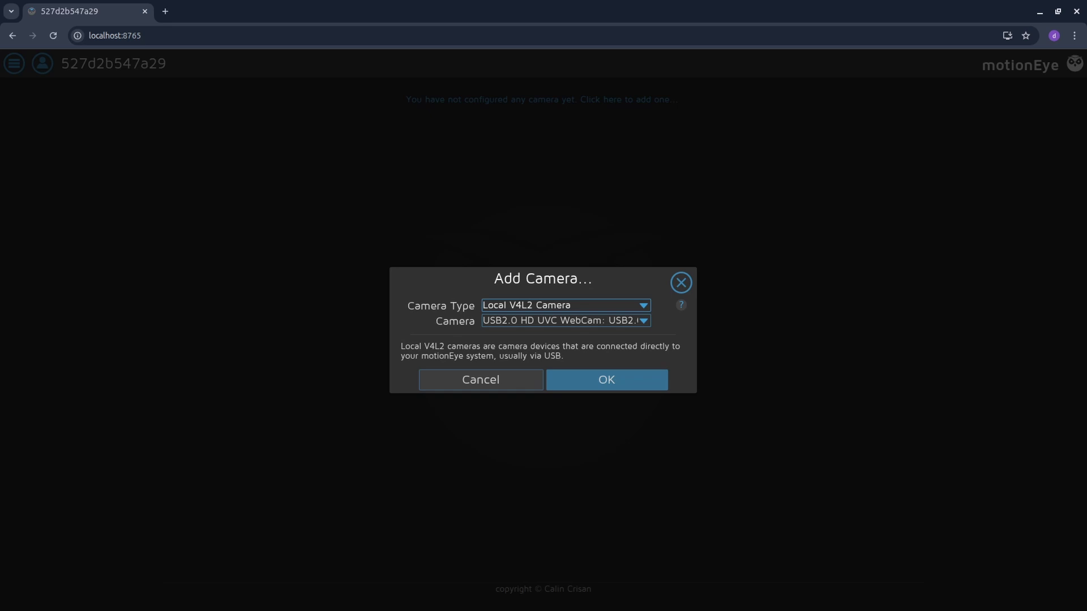
left_click(644, 305)
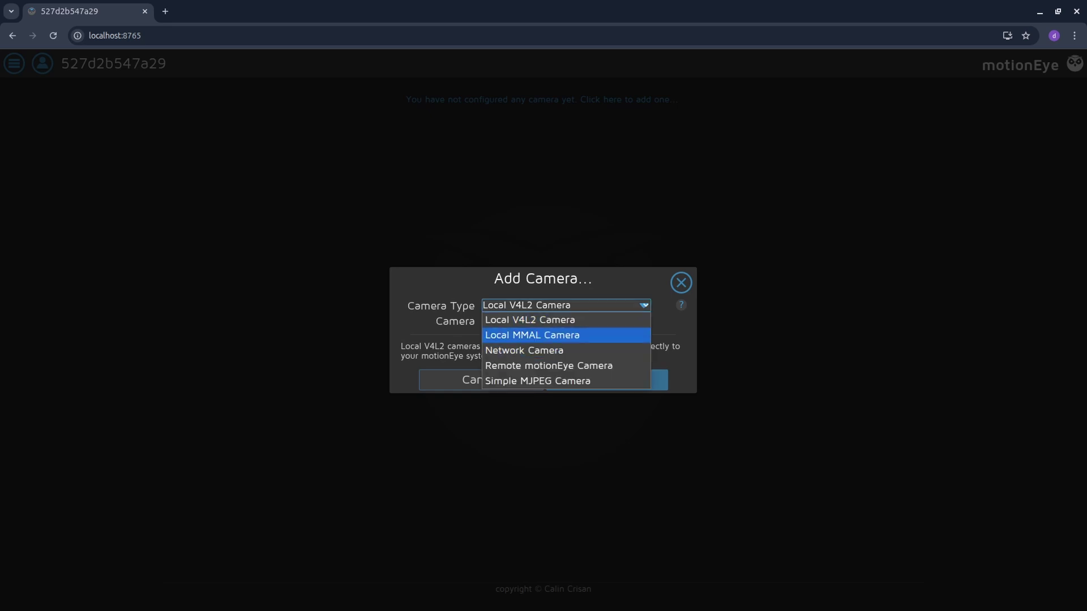
left_click(523, 351)
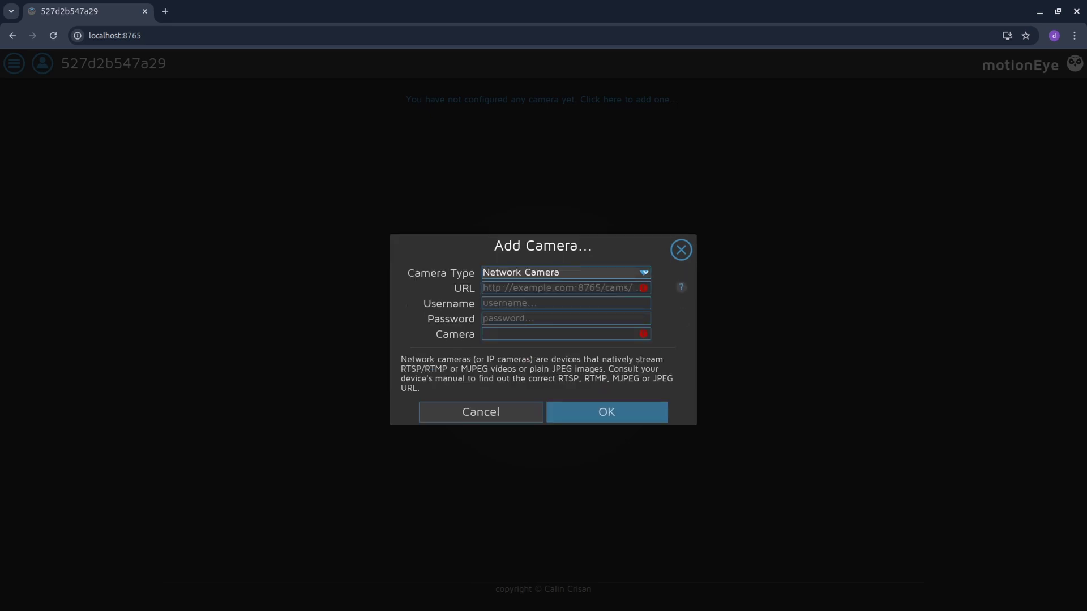
left_click(498, 288)
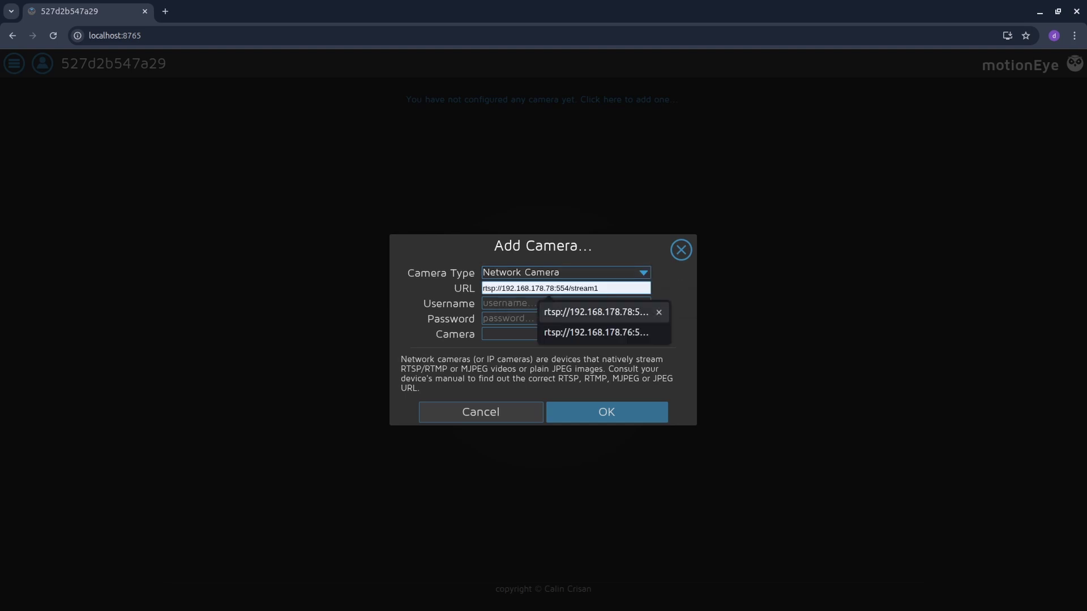
left_click(572, 312)
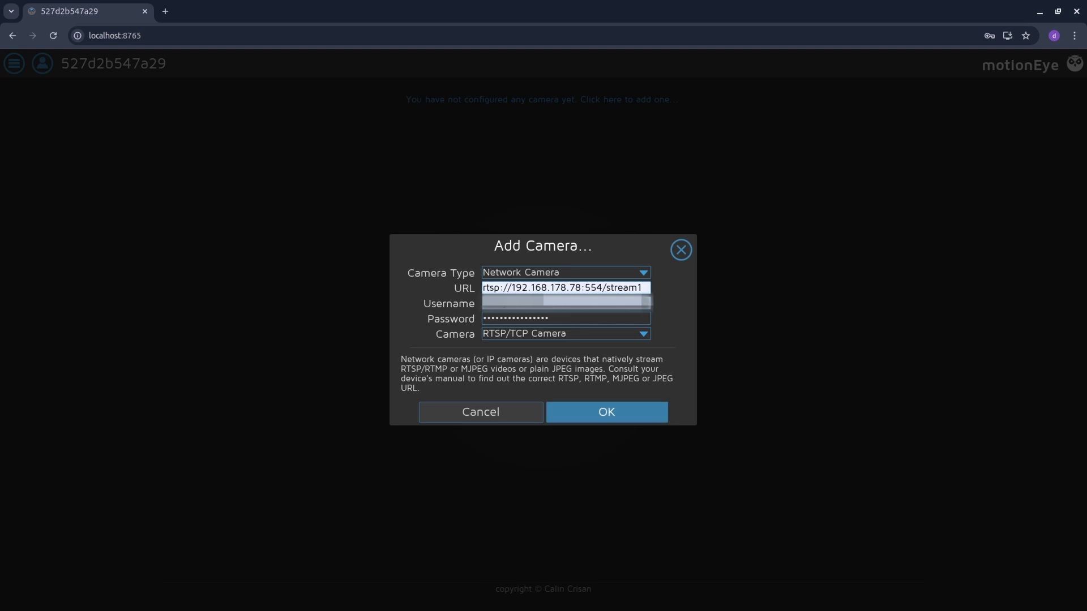
key("Return")
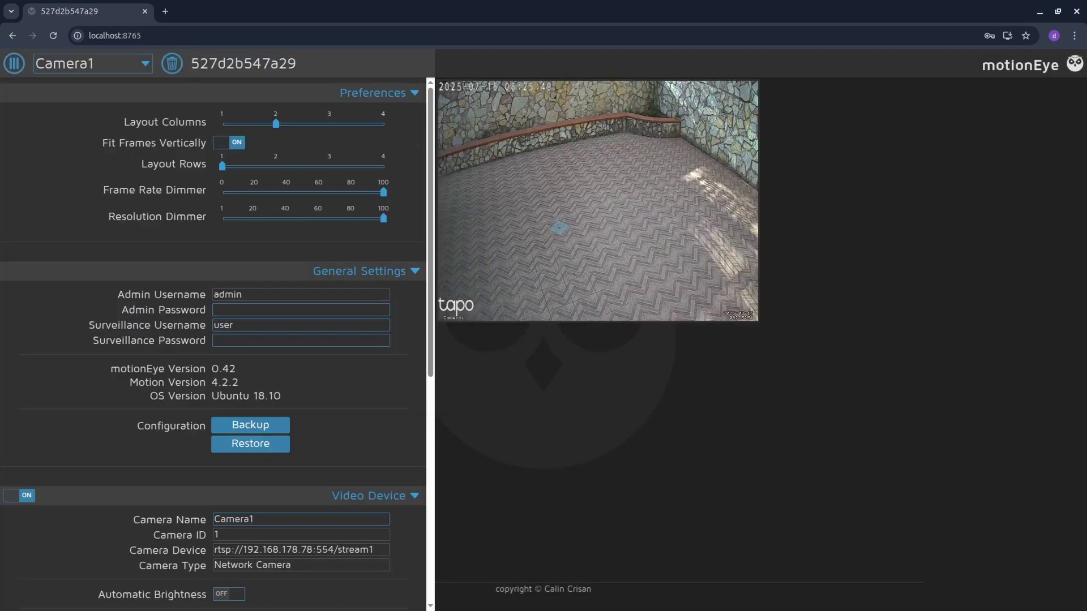
Look through Camera1's settings and switch its Video Device off and back on
scroll(300, 317, "down", 1)
scroll(300, 317, "down", 1)
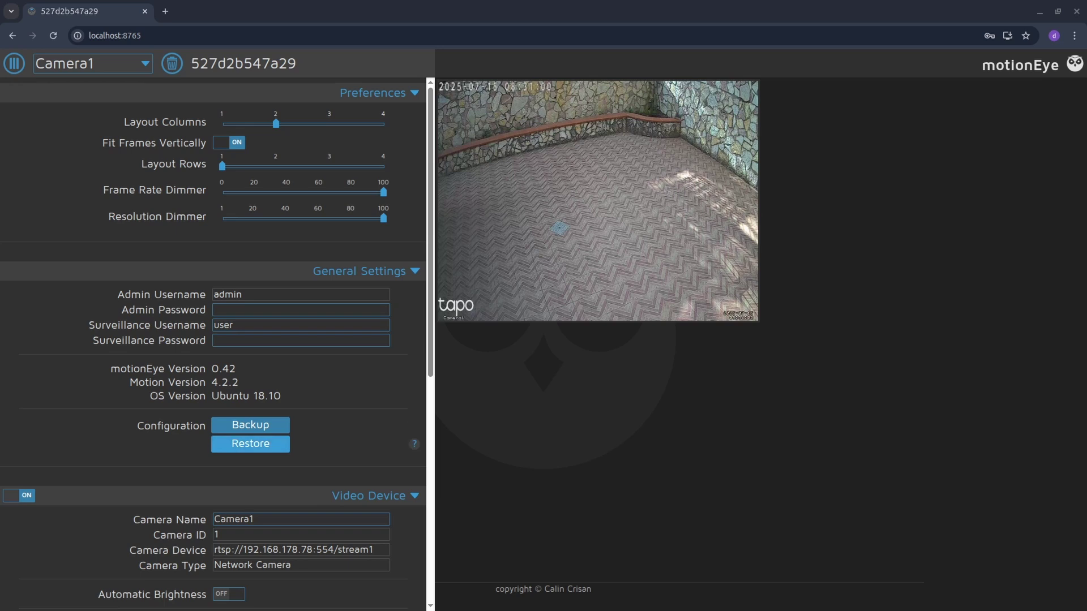
scroll(300, 384, "down", 2)
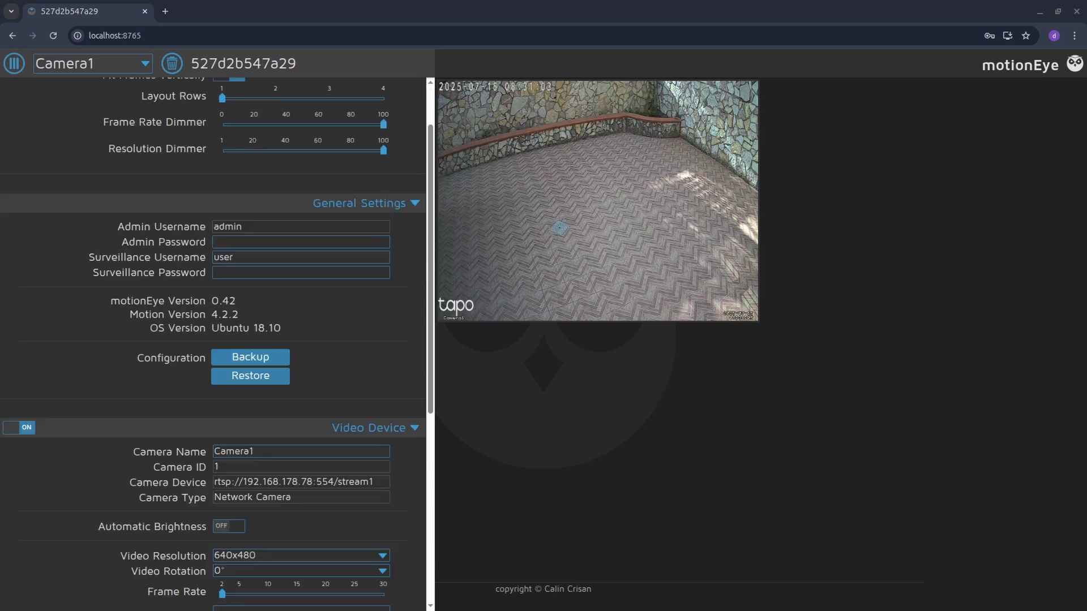
left_click(19, 359)
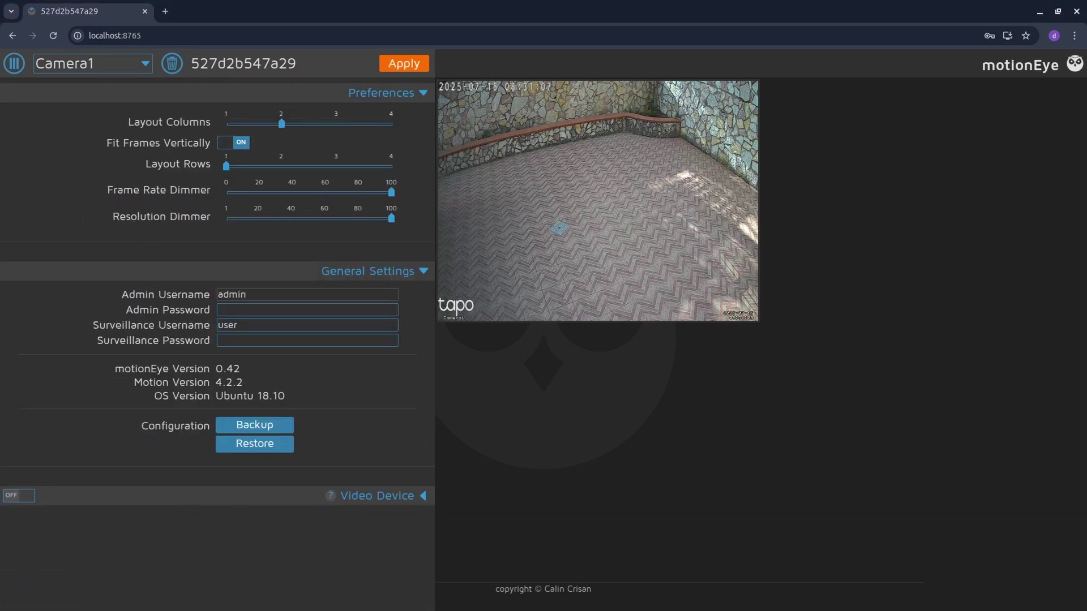
left_click(19, 496)
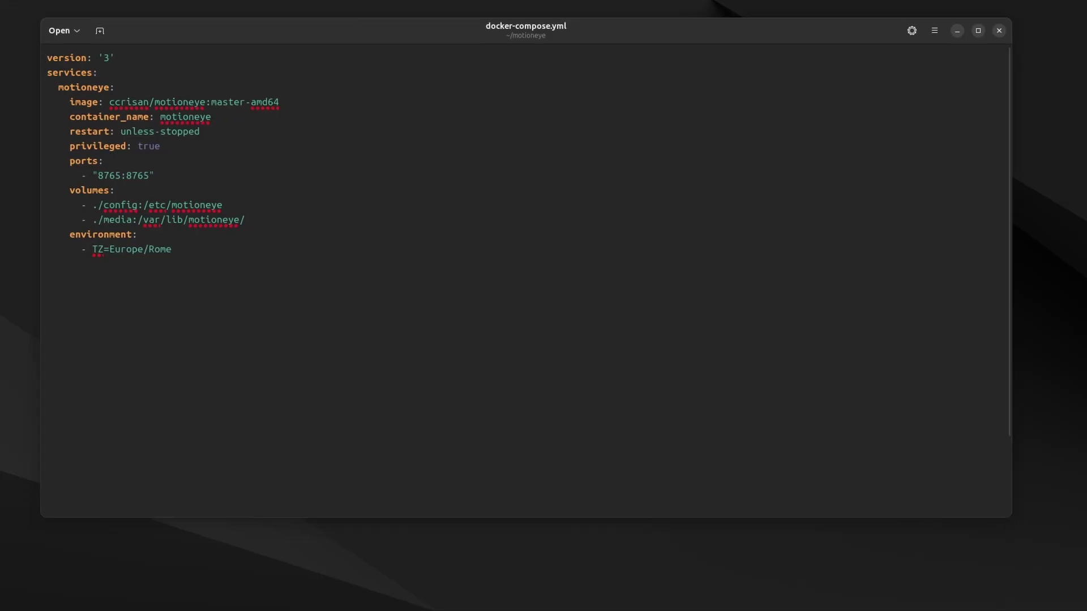
Switch to docker-compose.yml in the text editor and examine the volume mappings of the motioneye service
left_click_drag(526, 31, 529, 53)
key("shift+Right")
key("shift+Right")
key("shift+Right")
key("shift+Right")
key("shift+Right")
key("shift+Right")
key("shift+Right")
key("shift+Right")
key("shift+Right")
key("shift+Right")
key("shift+Right")
key("shift+Right")
key("shift+Right")
key("shift+Right")
key("shift+Right")
key("shift+Right")
key("shift+Right")
key("shift+Right")
key("shift+Right")
key("shift+Right")
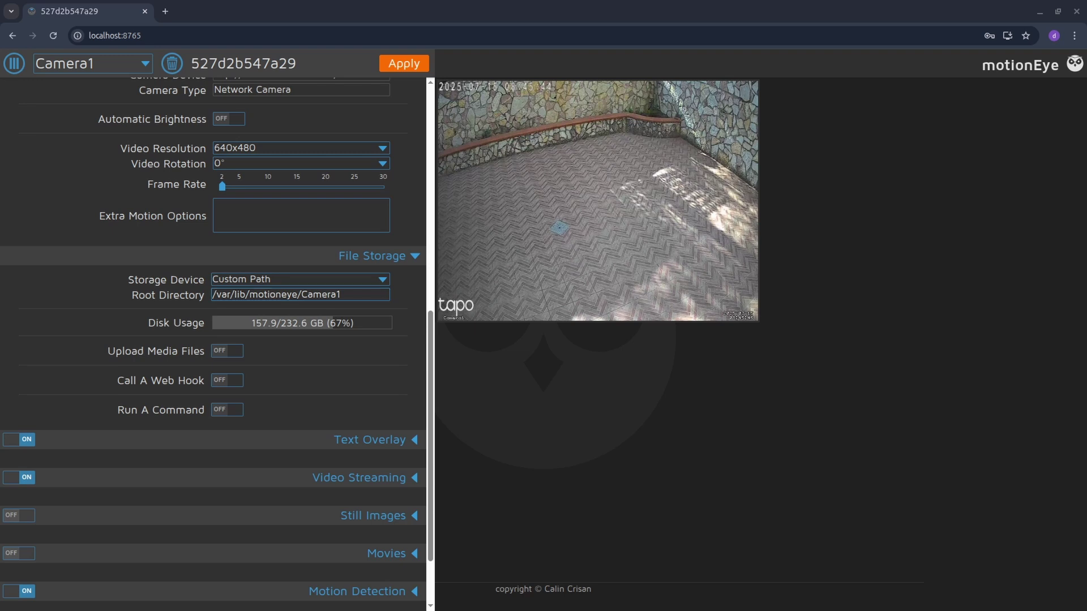
Back in motionEye's File Storage settings, switch Upload Media Files on to see its options and off again
left_click(227, 351)
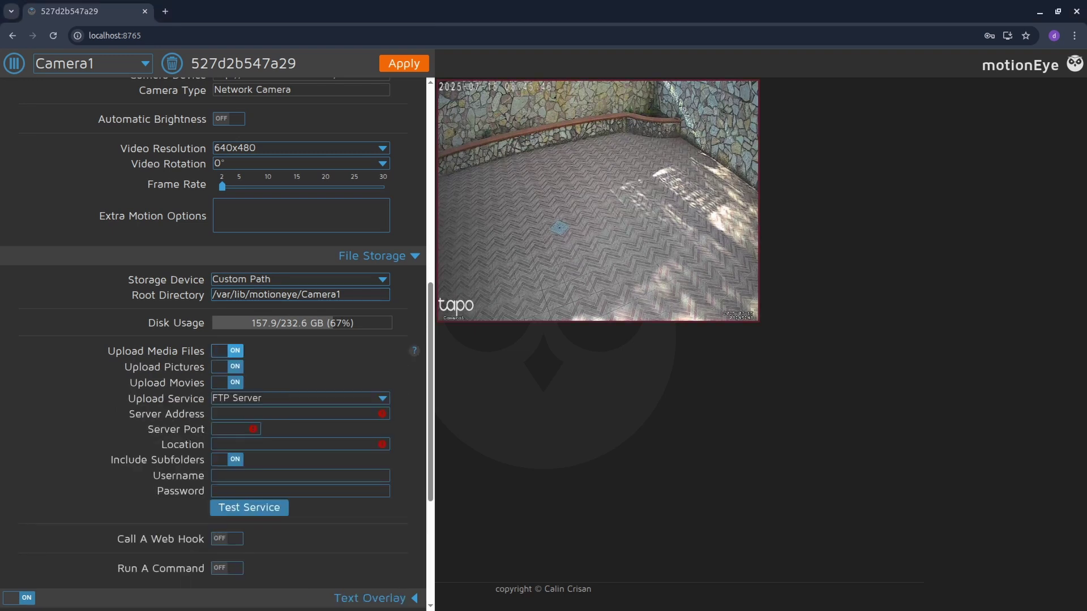
left_click_drag(106, 350, 207, 351)
key("space")
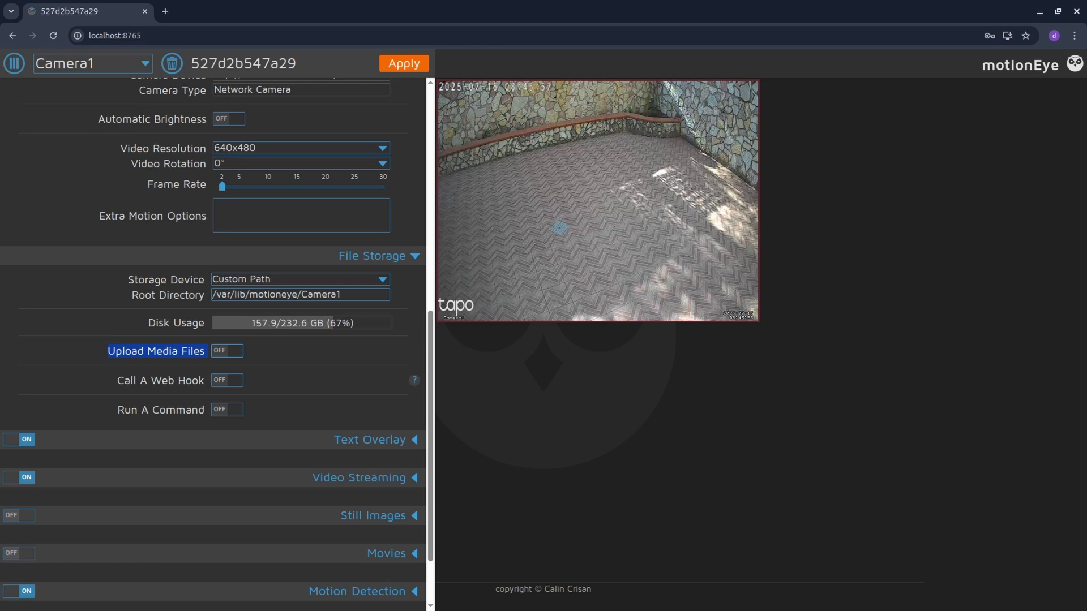
Switch Call A Web Hook on and back off, and turn on Run A Command
key("Tab")
key("space")
key("space")
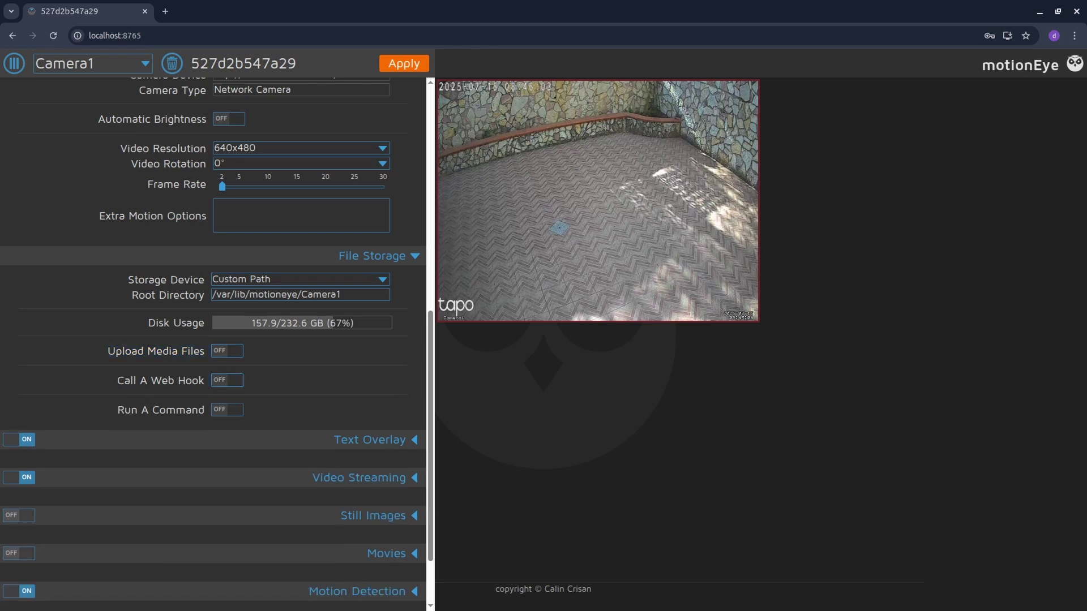
key("Tab")
key("space")
Expand the Text Overlay settings of Camera1
scroll(213, 355, "down", 2)
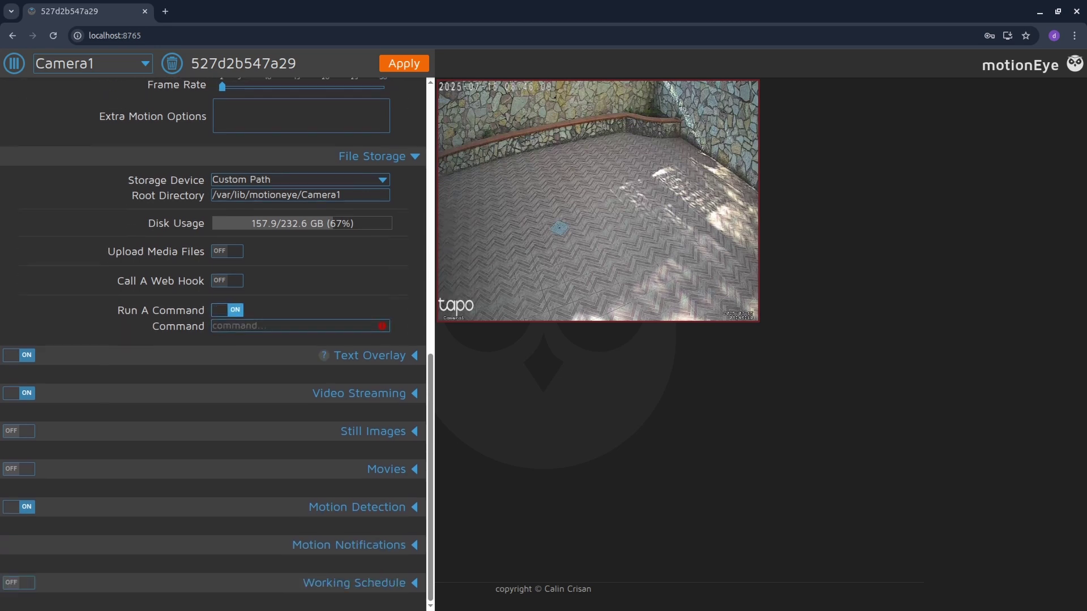
left_click(370, 356)
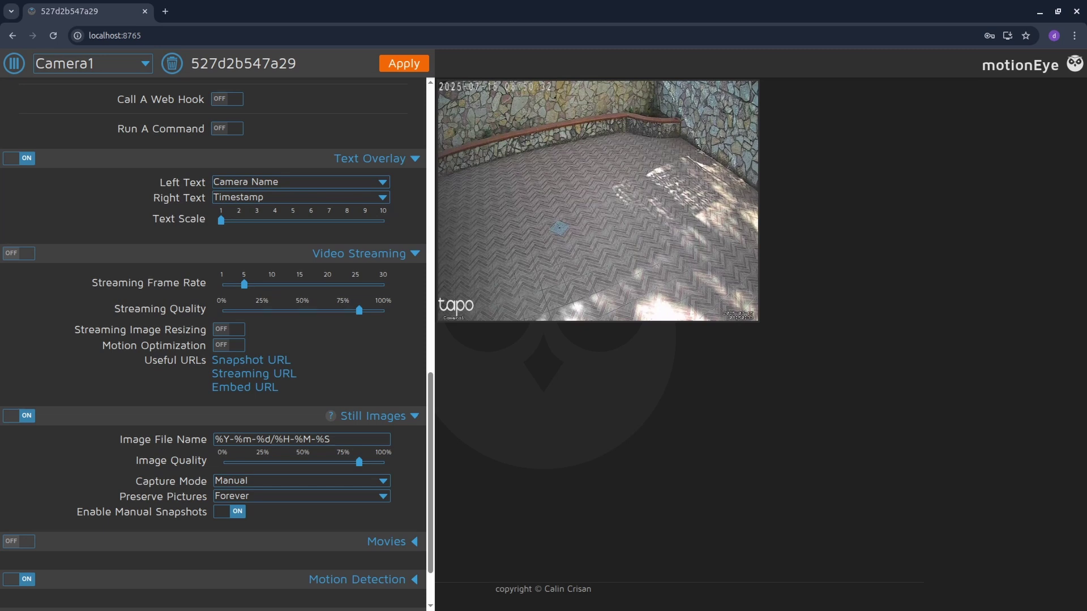
View the Capture Mode and Preserve Pictures options for still images without changing them
left_click(384, 480)
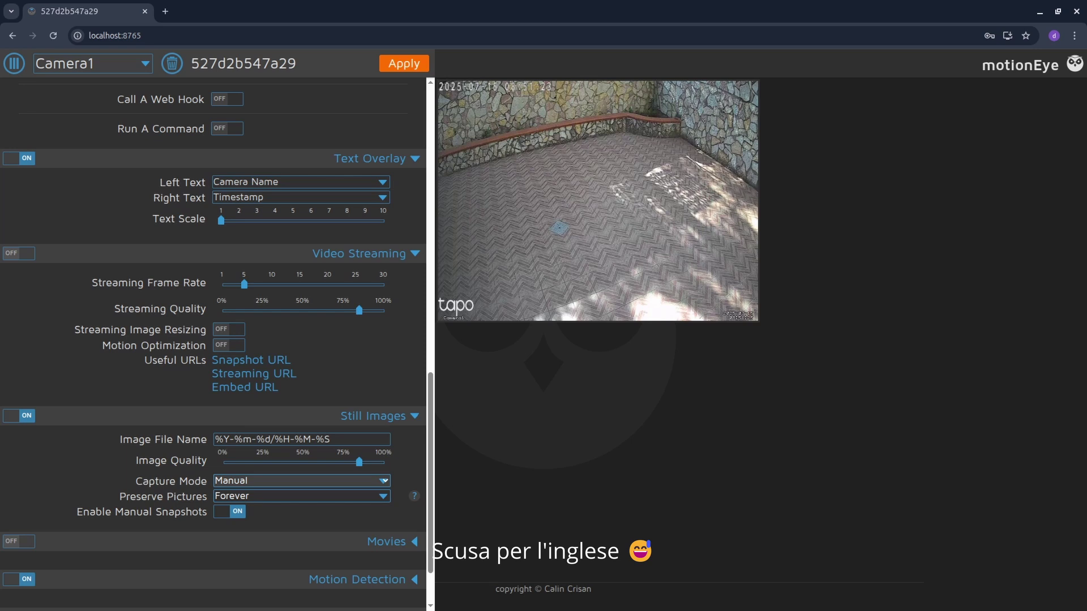
left_click(385, 496)
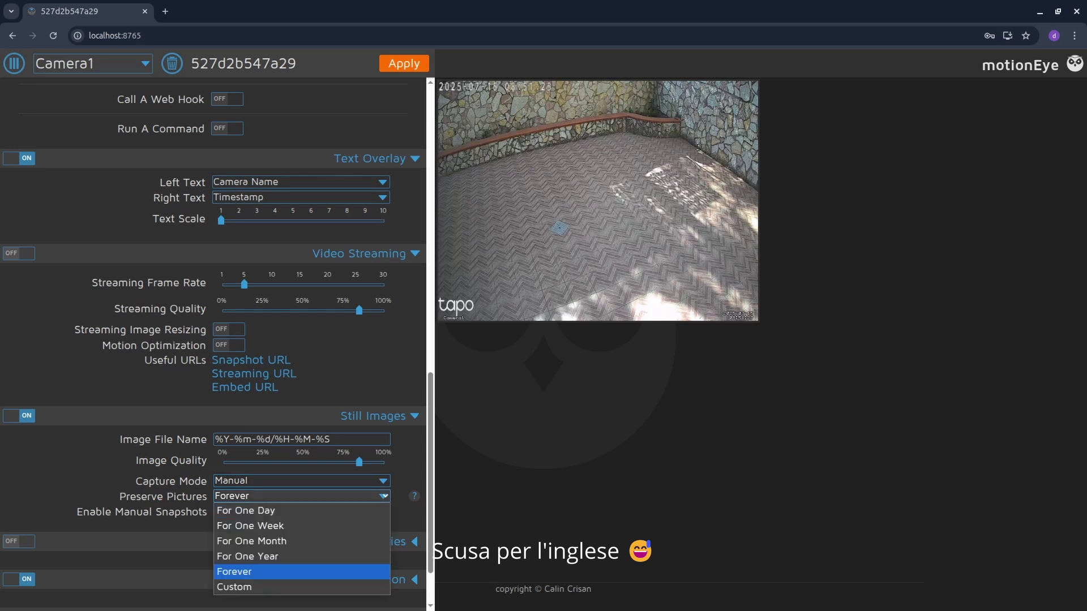
key("Escape")
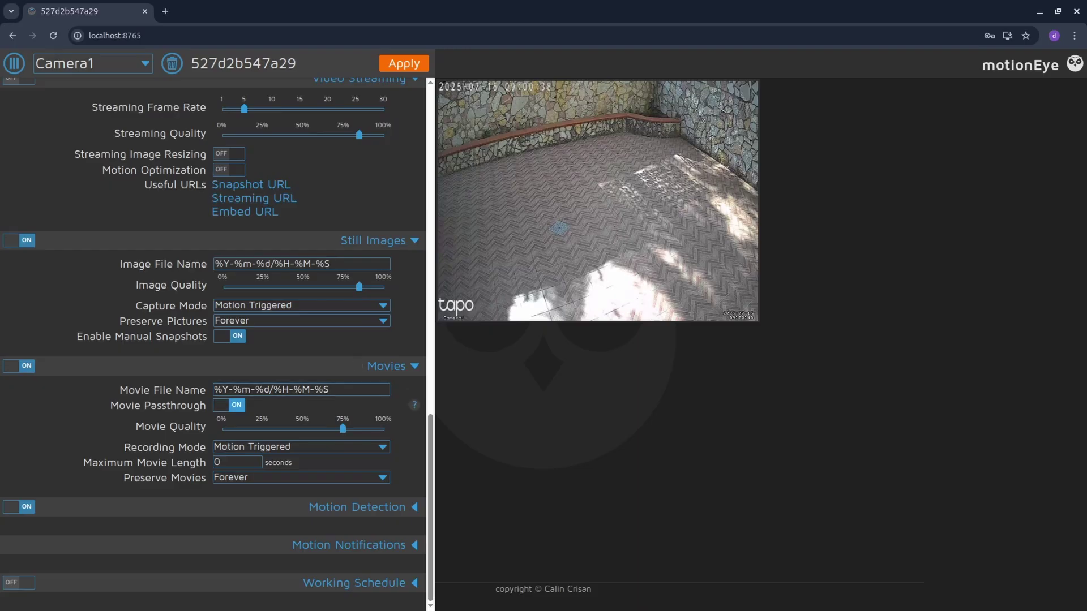
Turn off Movie Passthrough and view the available movie formats, keeping H.264/OMX (.mp4)
left_click(229, 405)
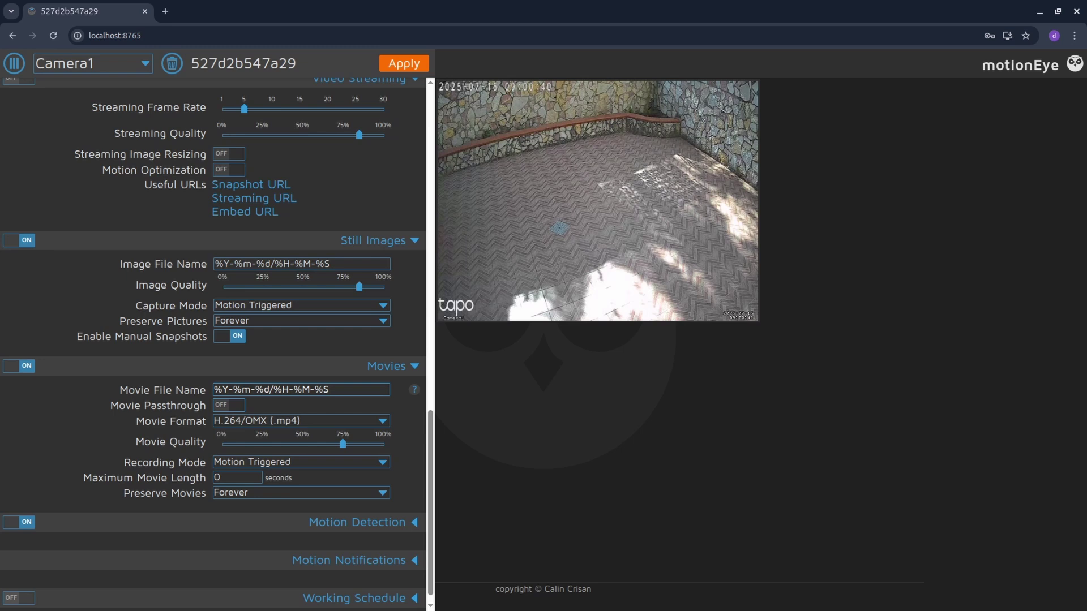
left_click_drag(110, 406, 199, 405)
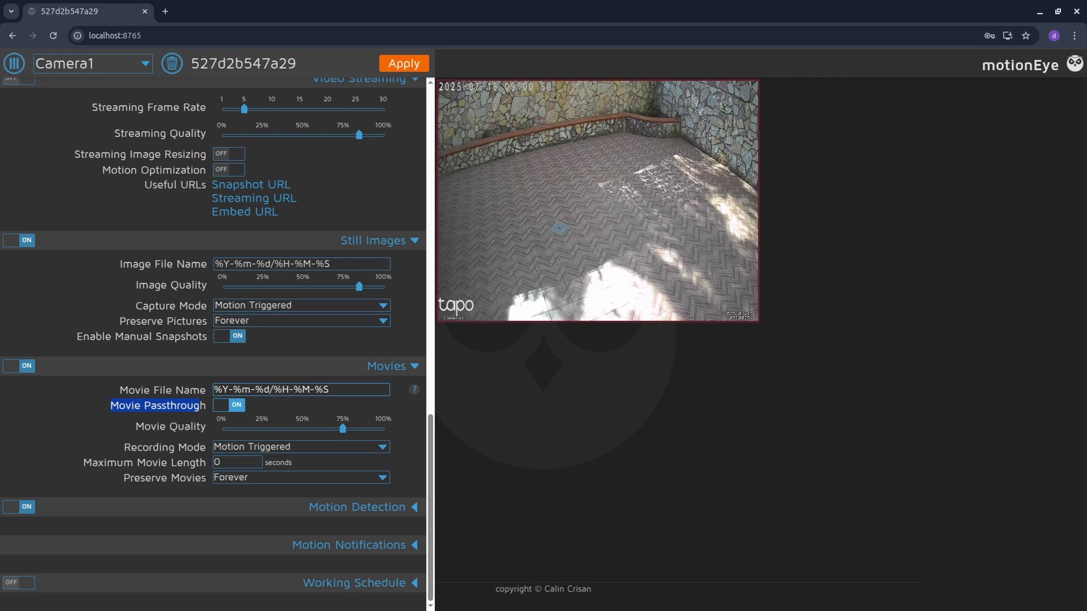
left_click(229, 406)
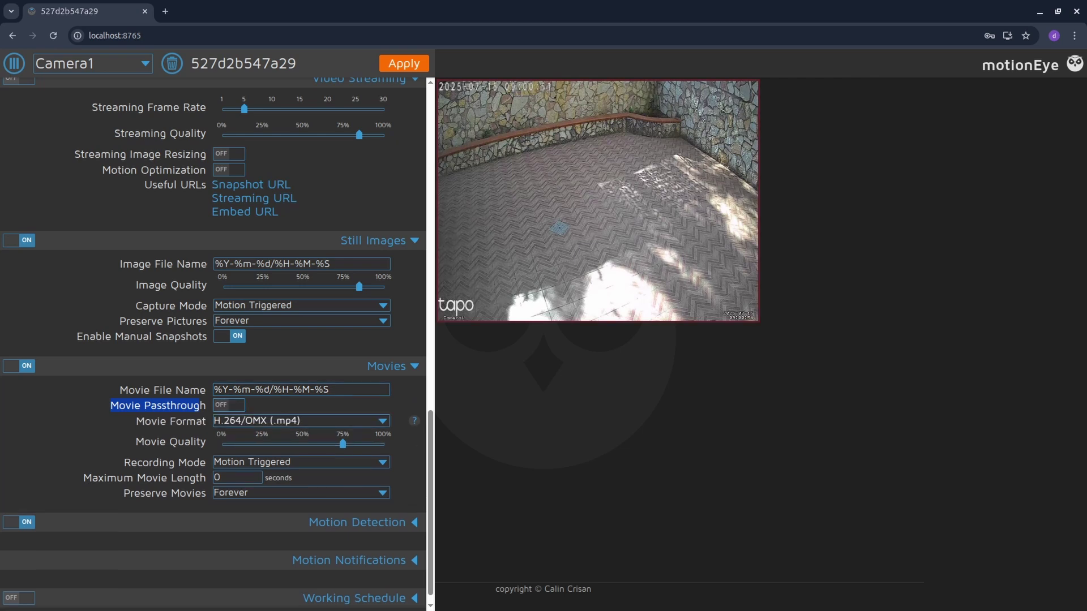
left_click(383, 421)
left_click(383, 421)
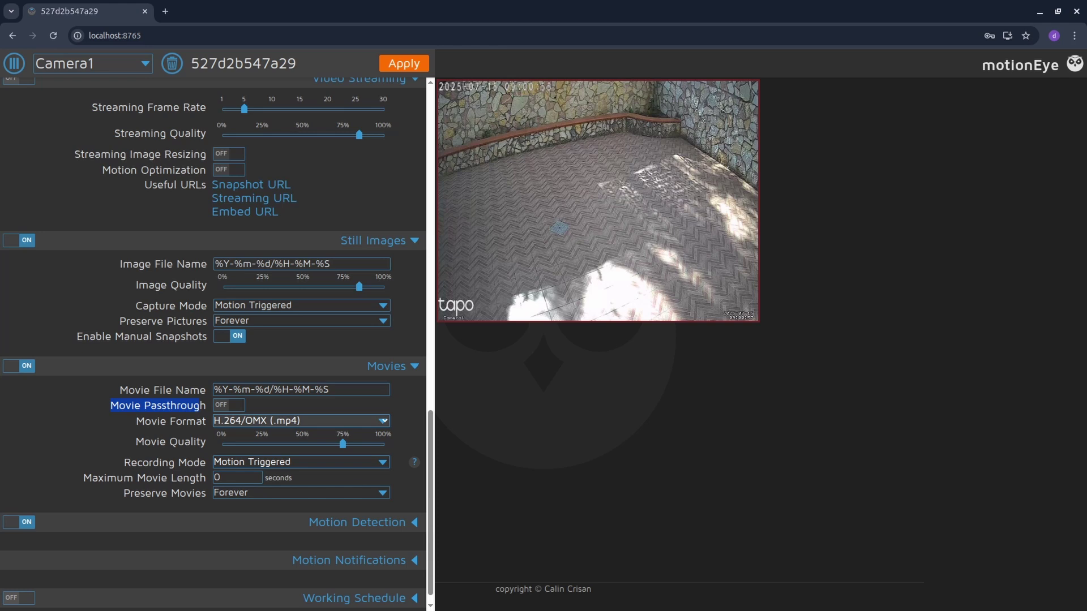
View the Recording Mode options for movies and keep Motion Triggered
left_click(384, 462)
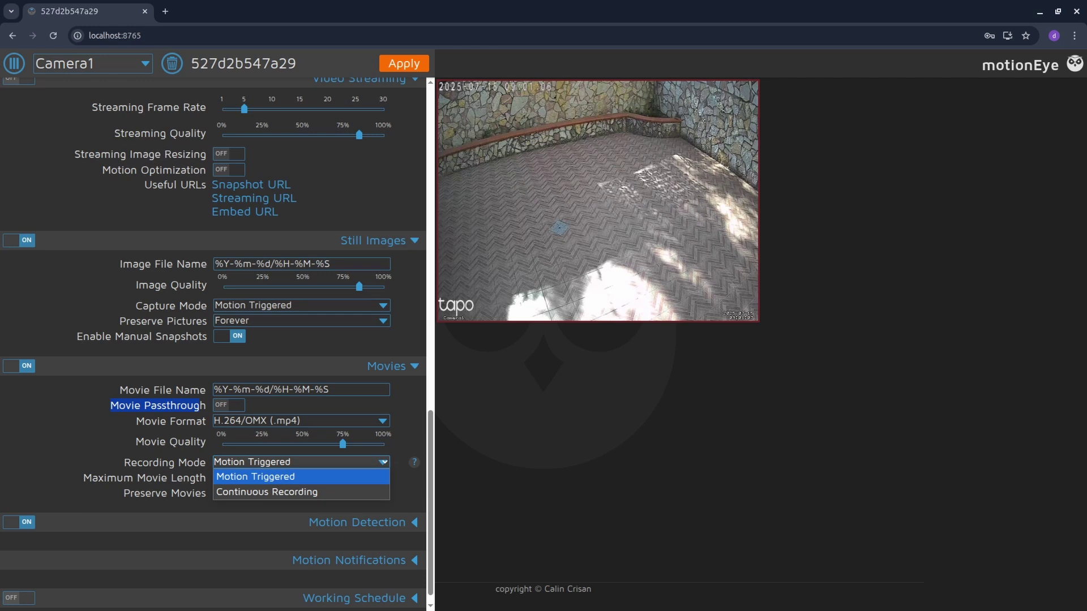
key("Down")
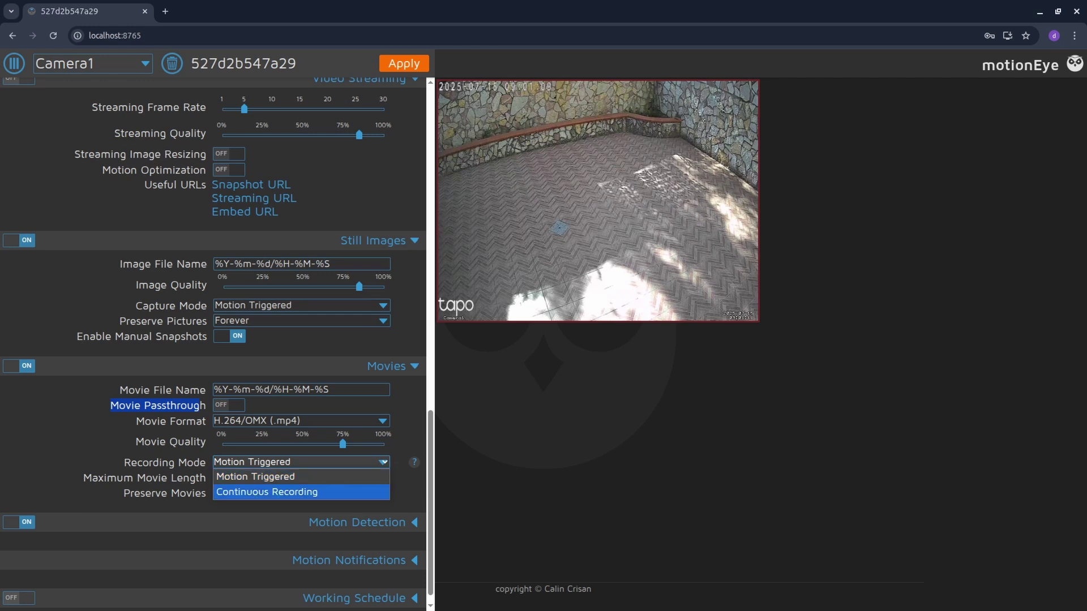
key("Up")
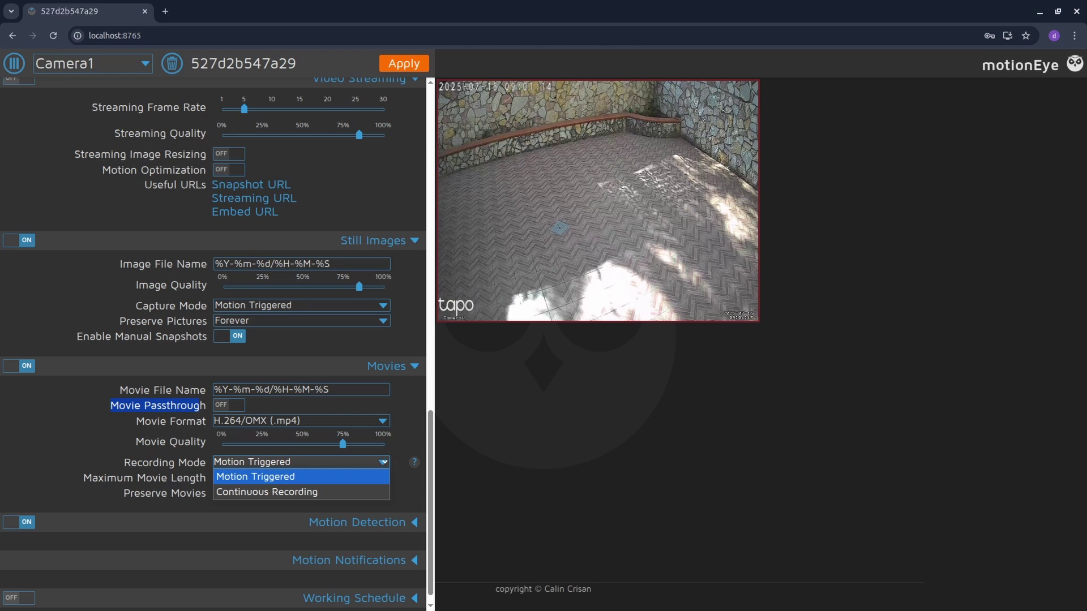
key("Return")
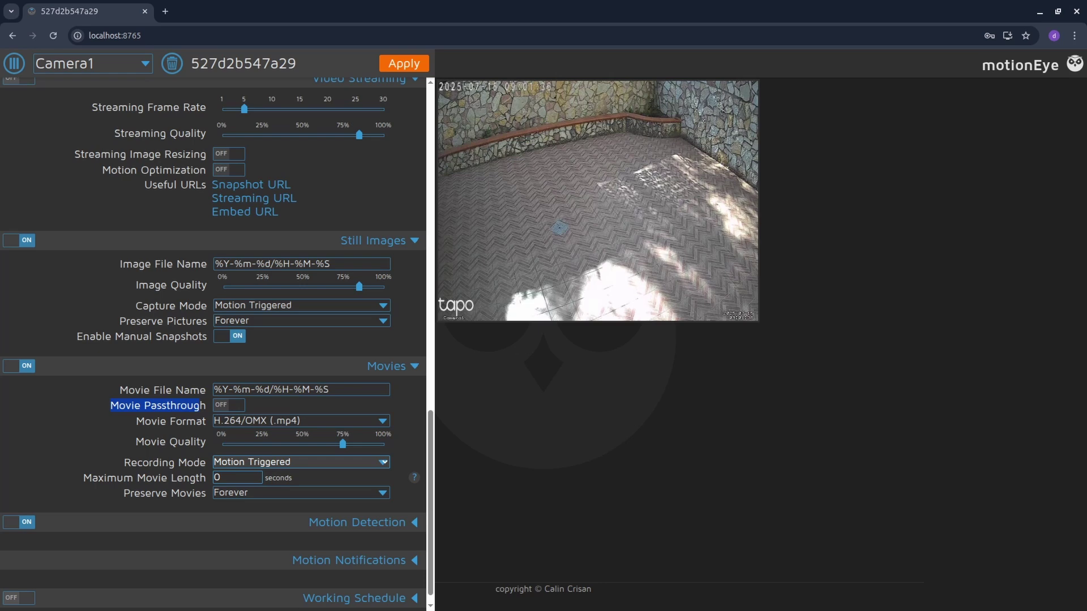
Set the Recording Mode for movies to Continuous Recording
left_click(384, 462)
key("Down")
key("Return")
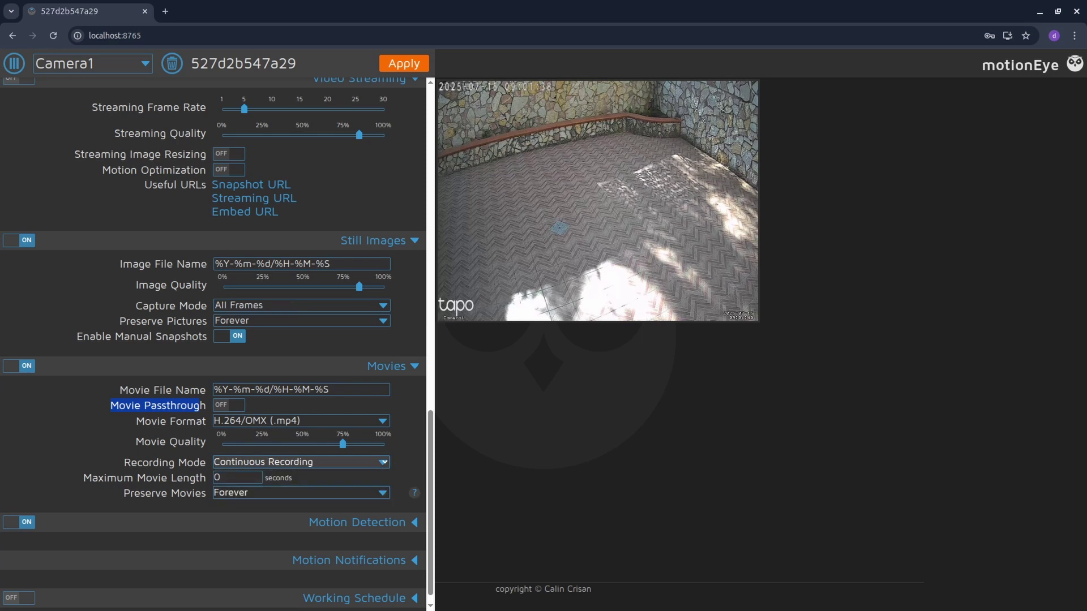
key("Tab")
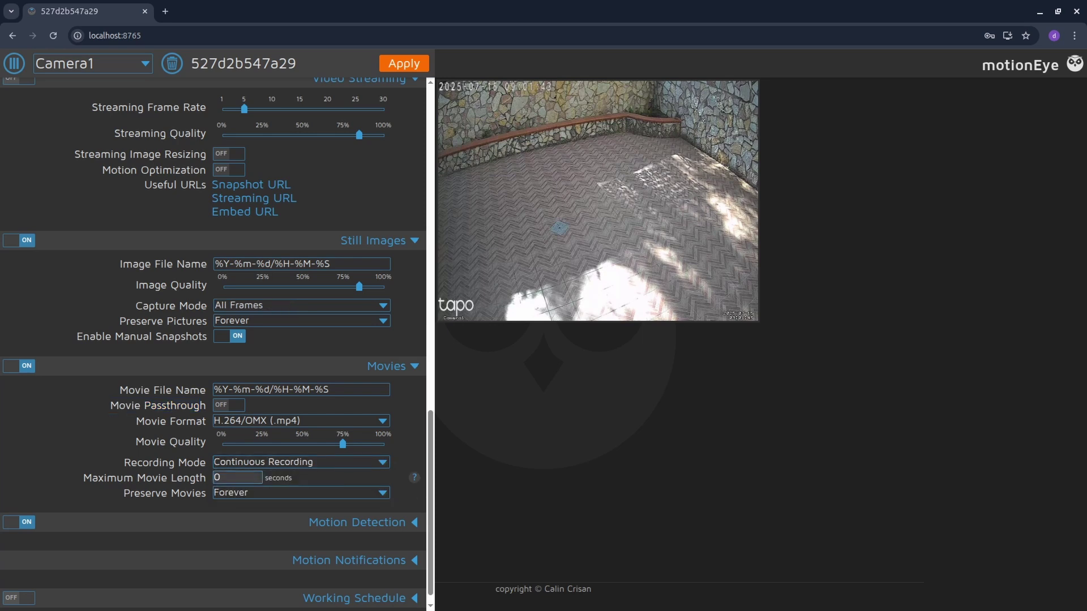
View the Preserve Movies options and keep Forever
key("Tab")
left_click(227, 492)
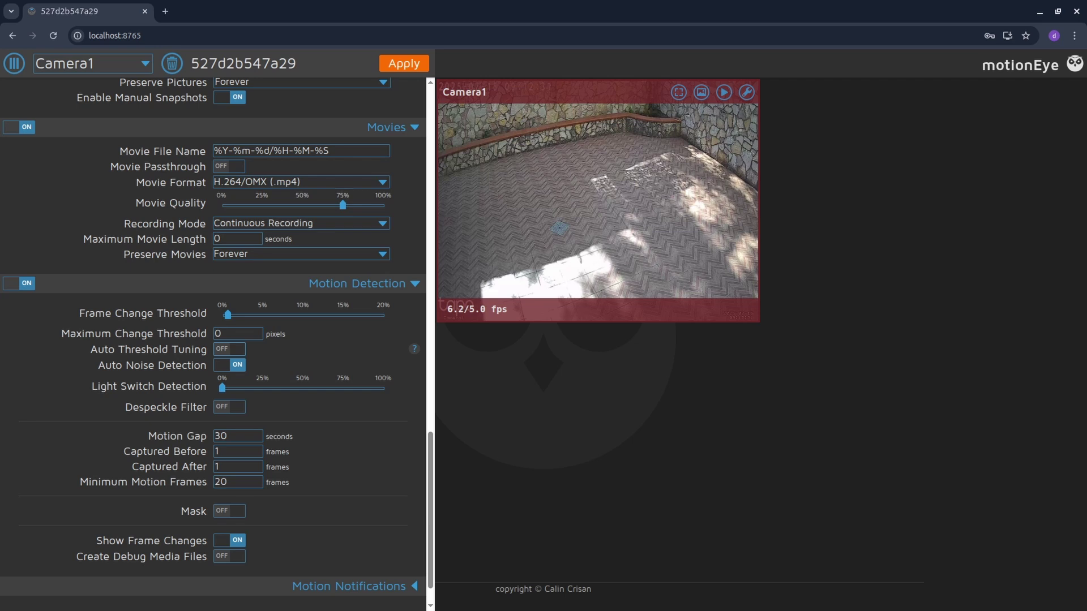
Try Auto Threshold Tuning for motion detection, switch it back off, and turn off Auto Noise Detection
left_click(229, 349)
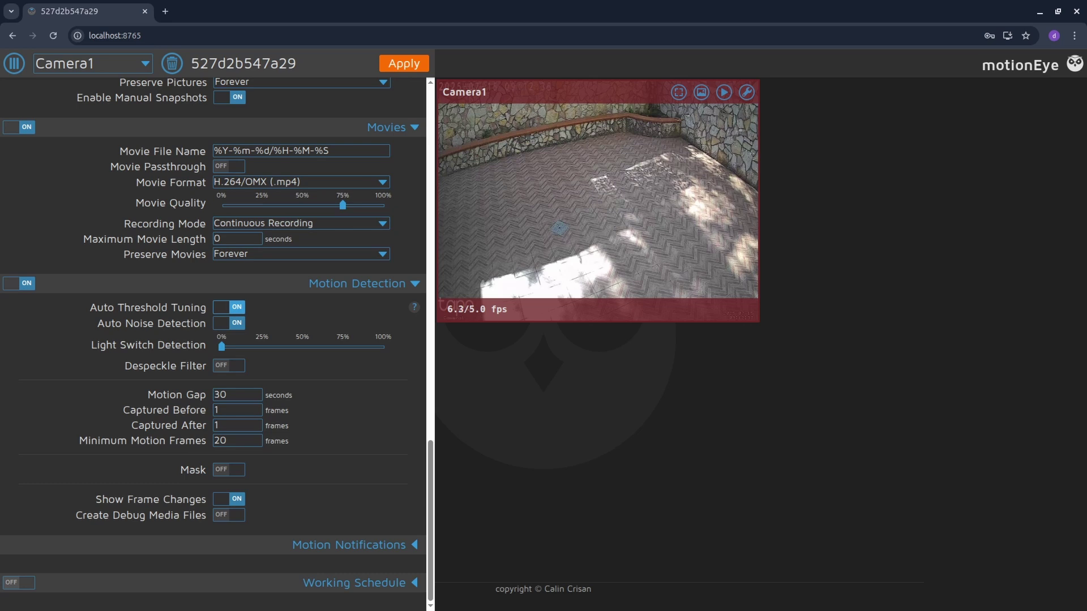
left_click(230, 308)
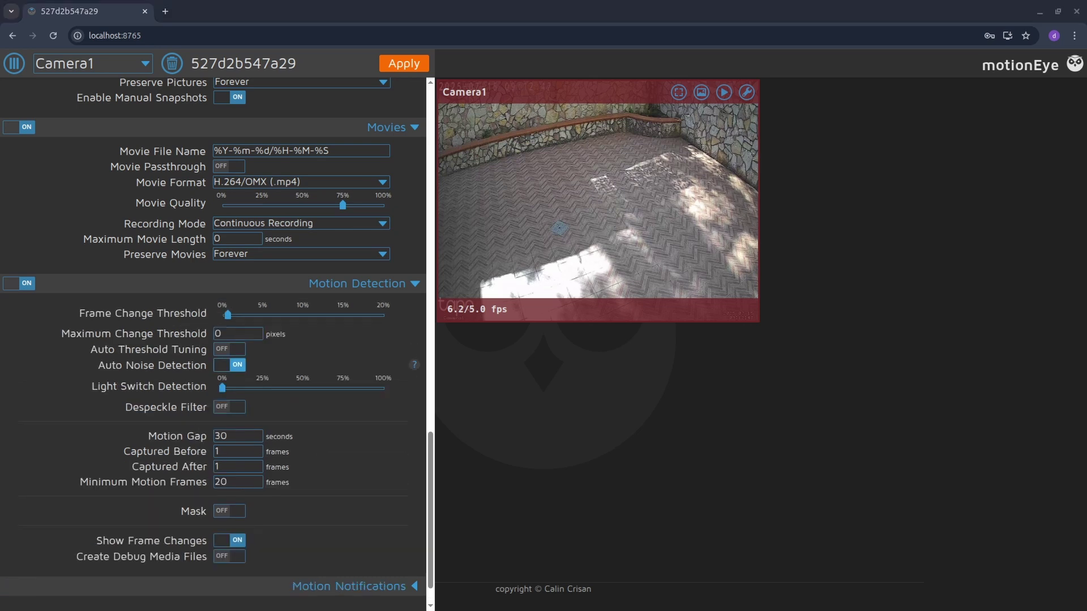
left_click(230, 364)
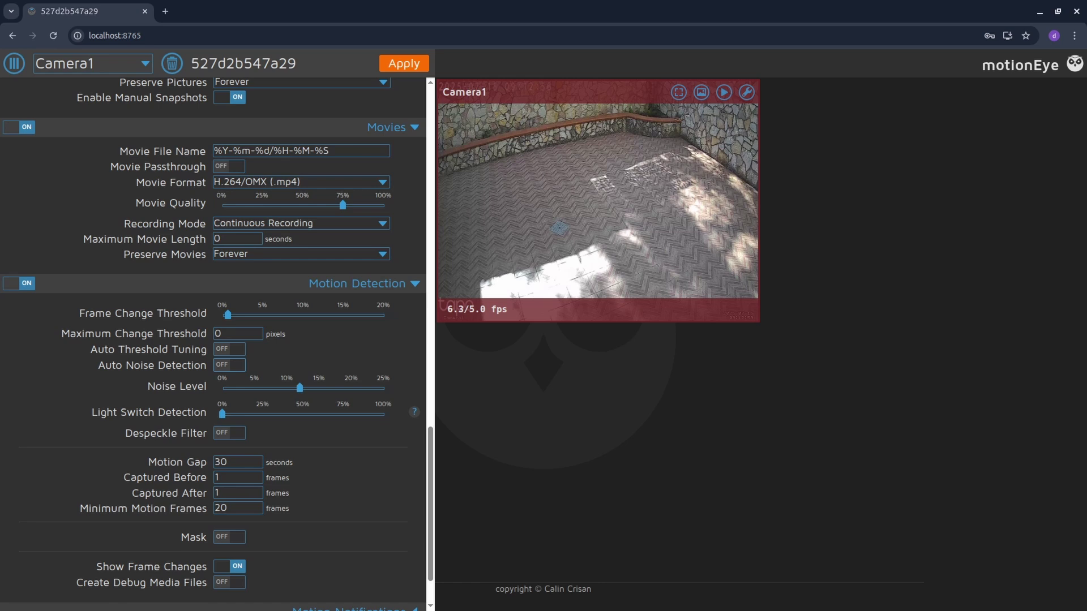
Turn on the motion detection mask, try the Smart type, and set the Mask Type to Editable
scroll(213, 345, "down", 2)
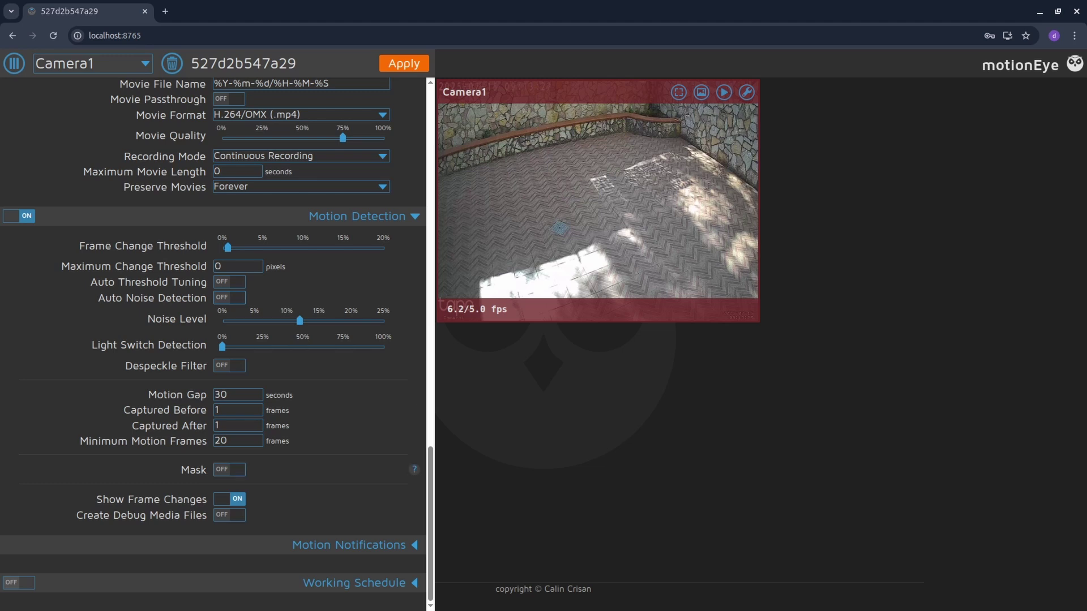
left_click(229, 470)
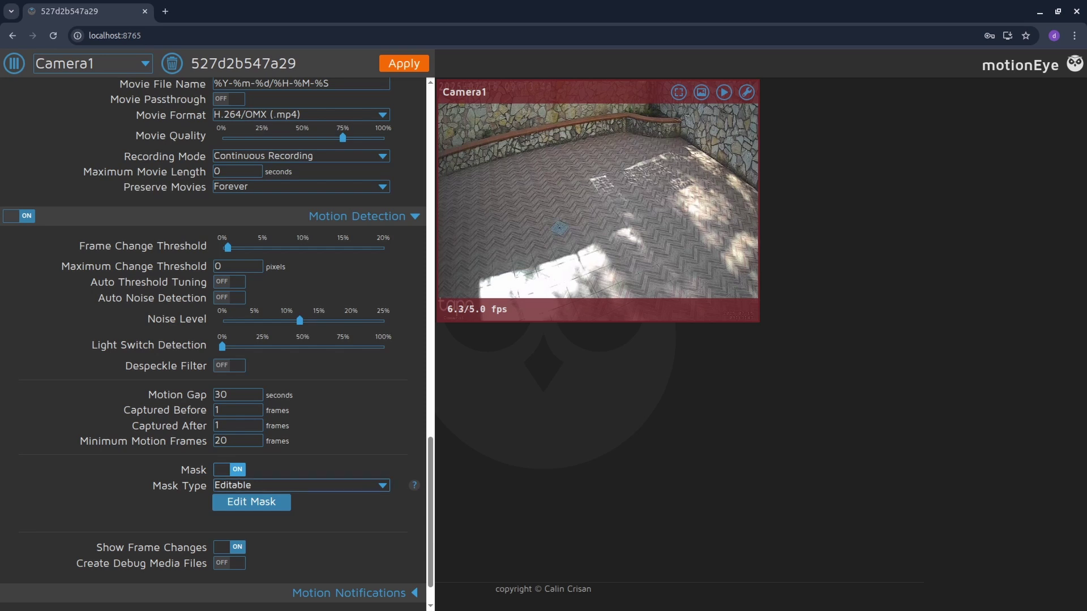
left_click(383, 485)
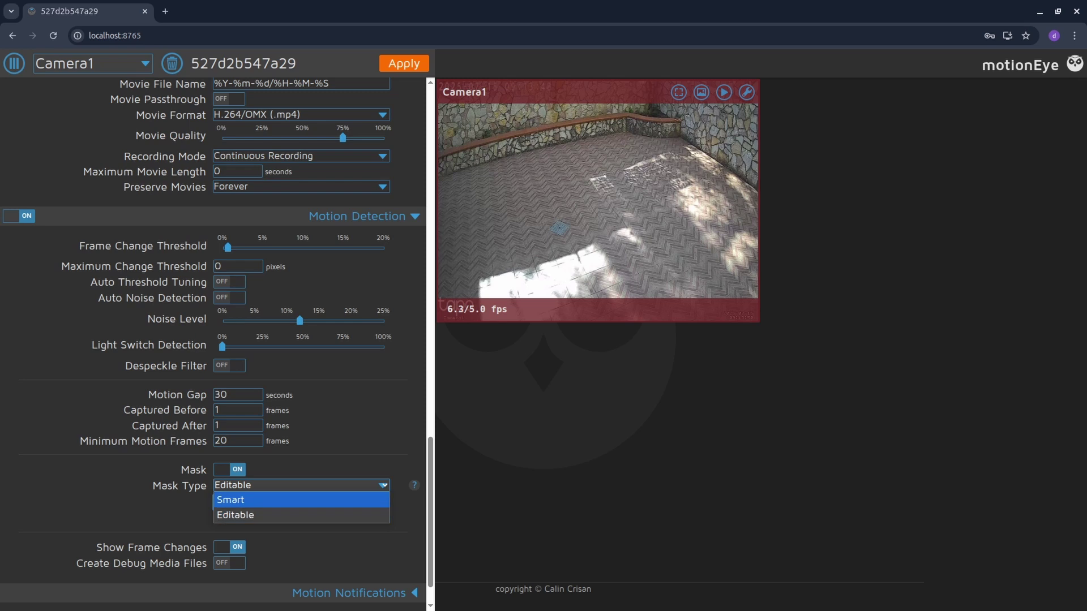
key("Down")
key("Return")
left_click(384, 485)
key("Up")
key("Return")
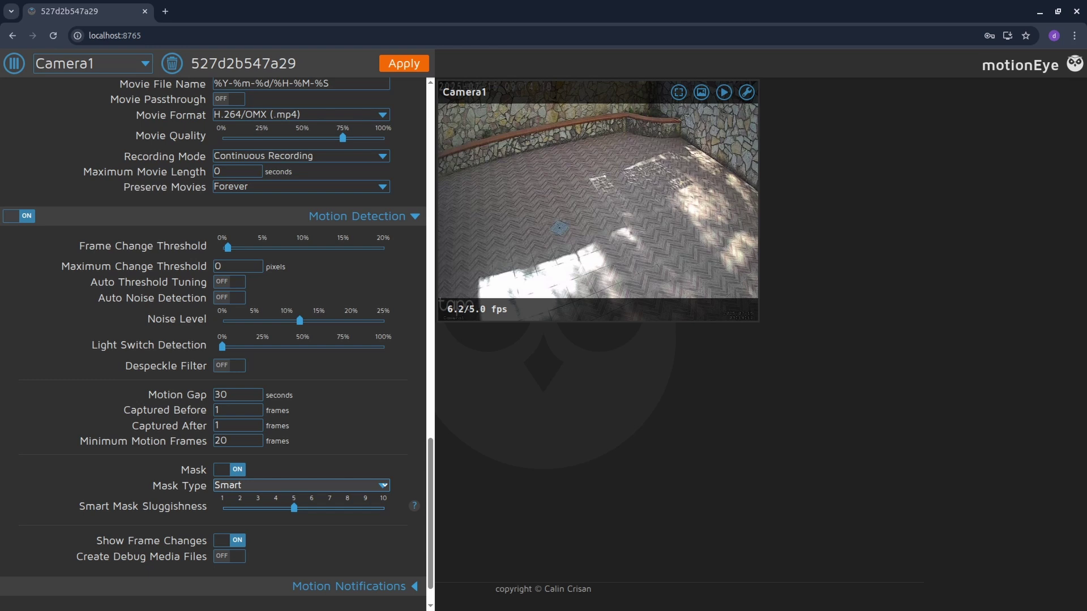
left_click(383, 485)
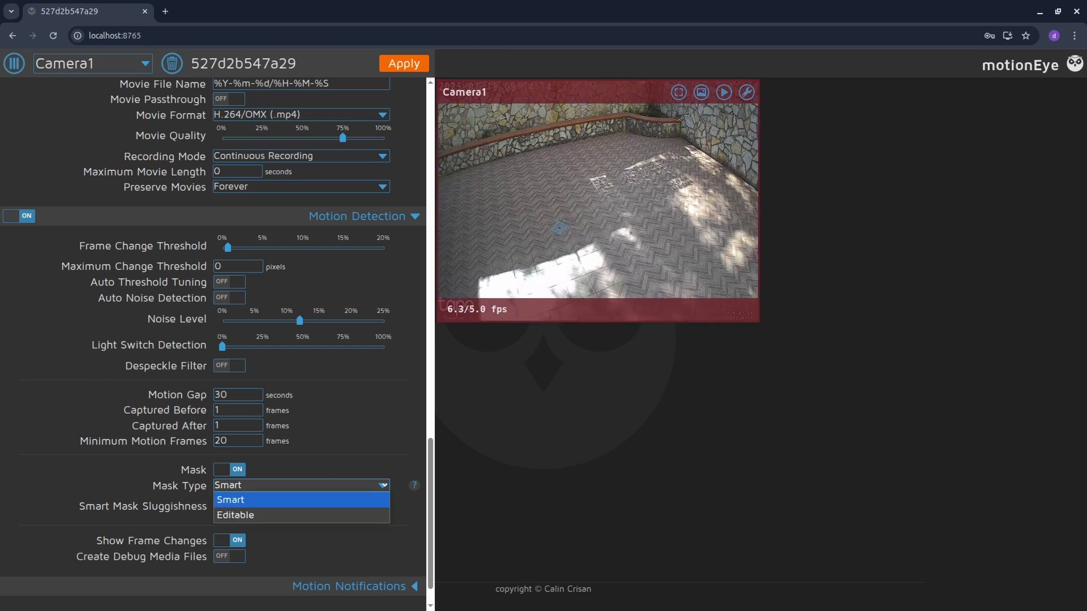
left_click(255, 515)
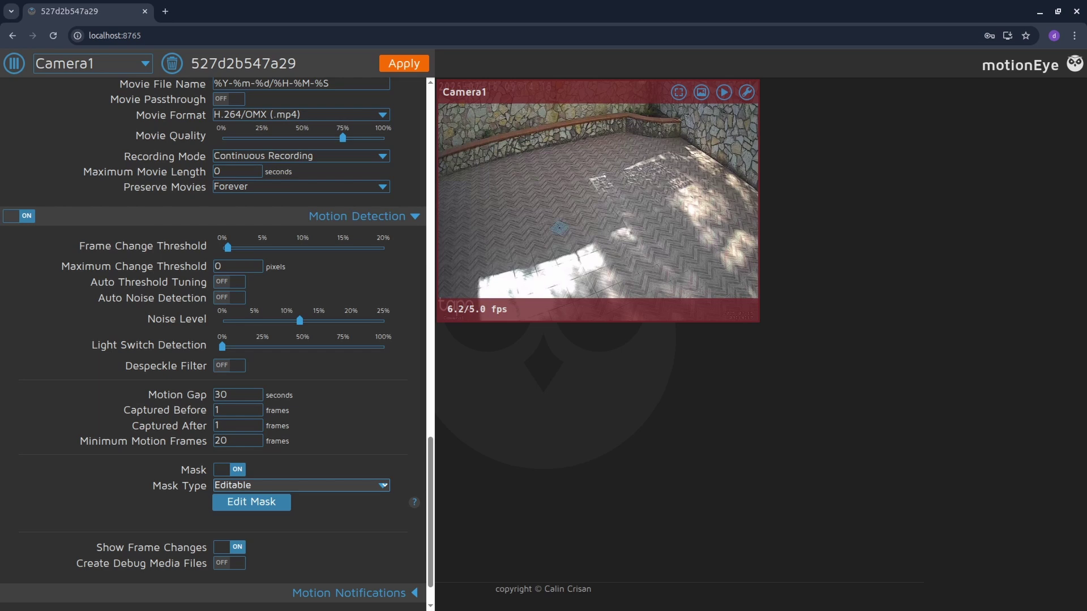
Edit the motion mask and try to mark an area of the paving near the back wall on the camera image
left_click(252, 502)
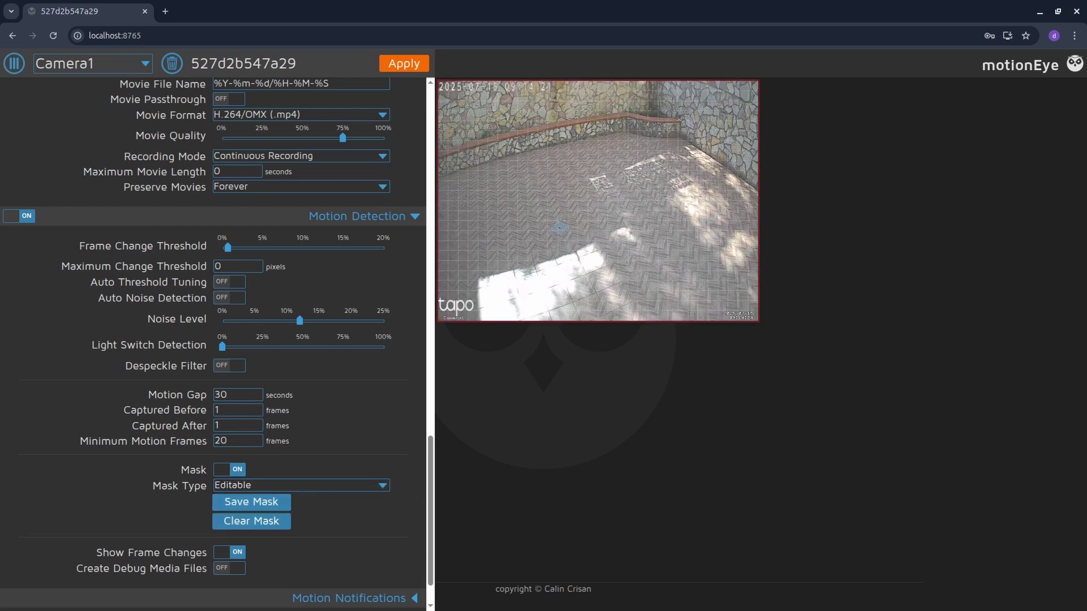
left_click_drag(552, 166, 662, 146)
left_click(662, 146)
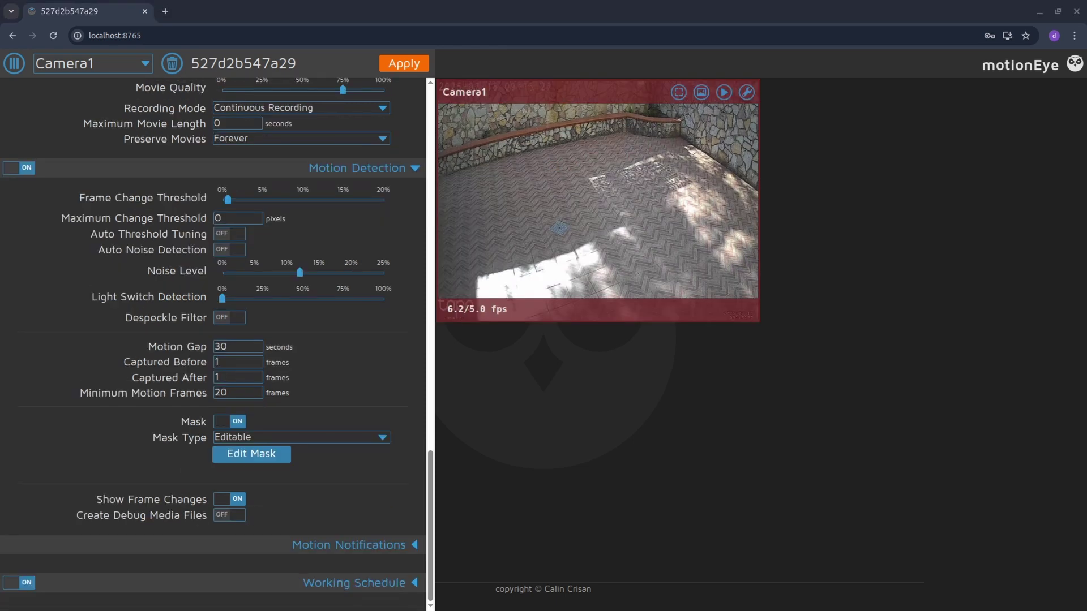
Expand the Motion Notifications and Working Schedule settings
left_click(283, 546)
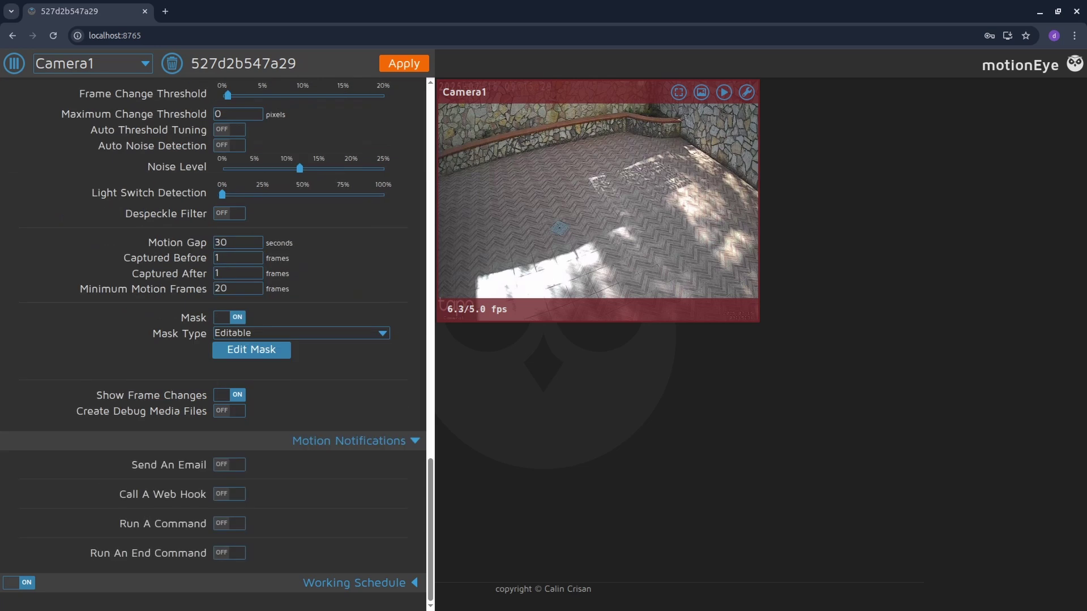
left_click(354, 583)
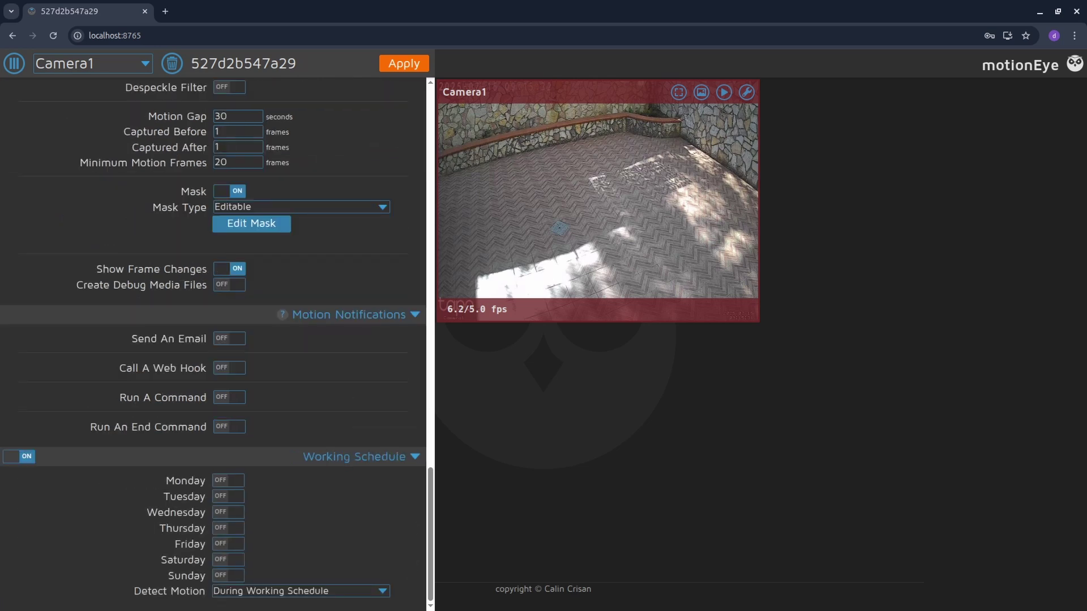